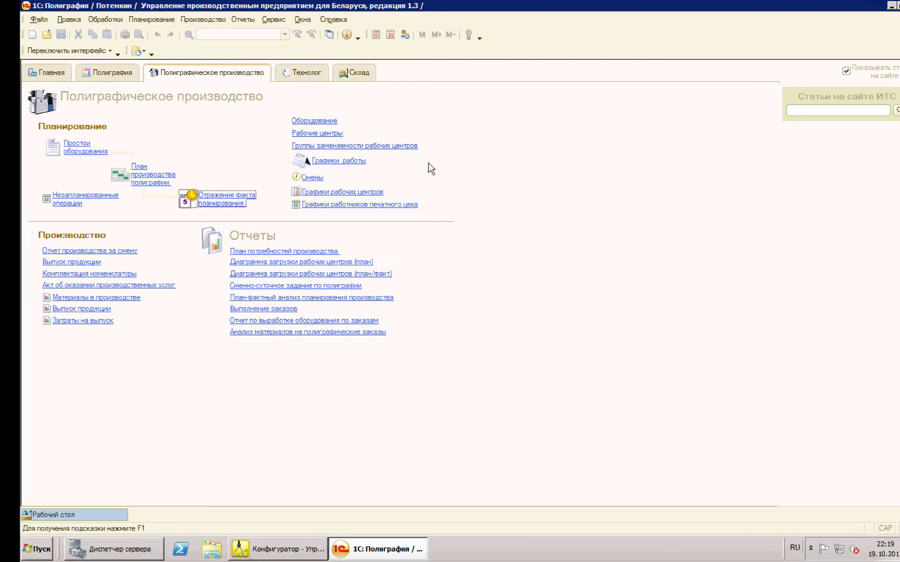
- Switch to Evernote and compare the Microsoft Project schedule screenshot with the Альтиора.png planning table in the Сделать note
{"action": "key", "text": "ctrl+Left"}
{"action": "key", "text": "ctrl+Right"}
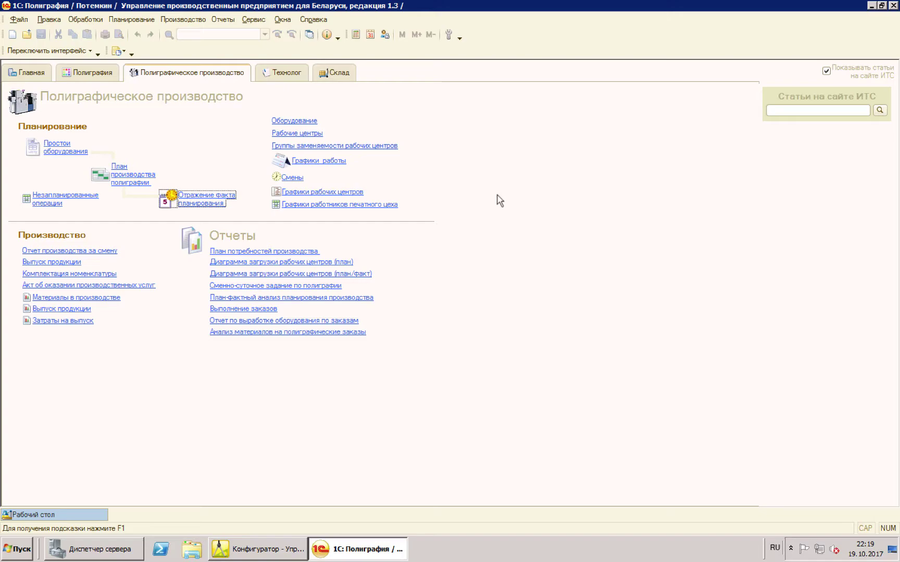
{"action": "key", "text": "ctrl+Right"}
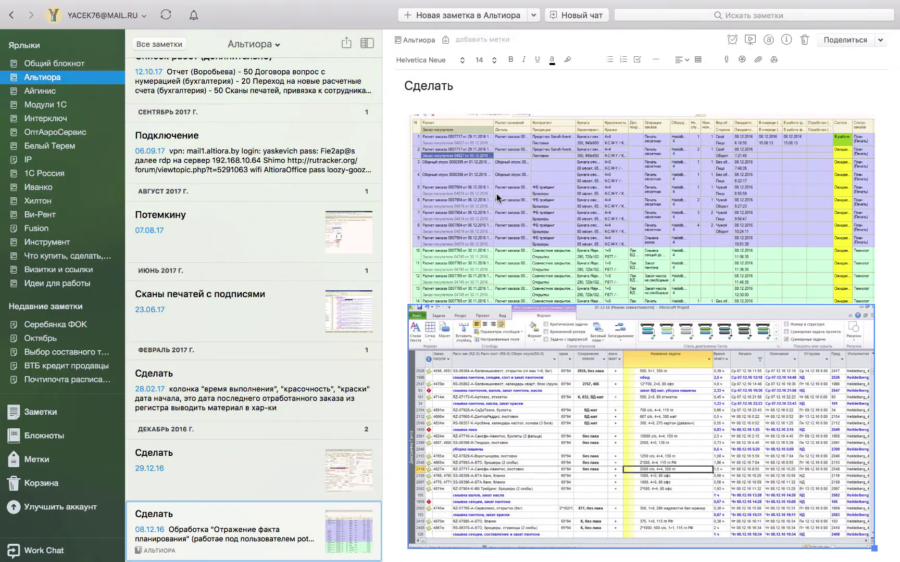
{"action": "left_click", "coordinate": [604, 436]}
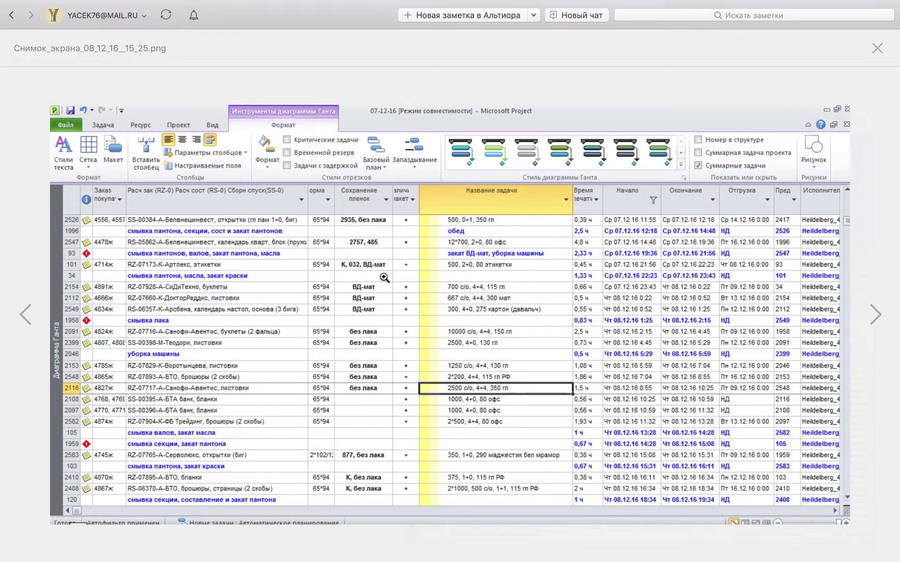
{"action": "left_click", "coordinate": [342, 300]}
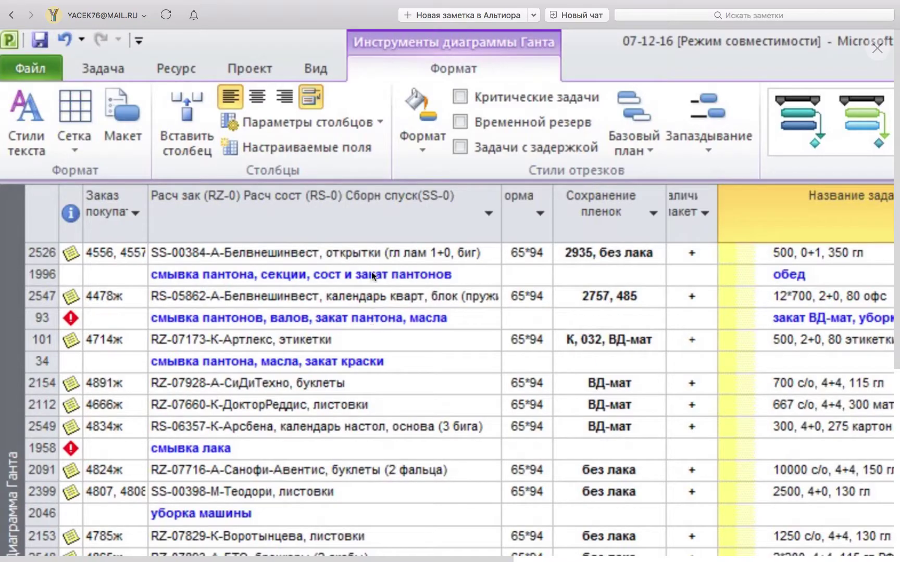
{"action": "left_click", "coordinate": [505, 317]}
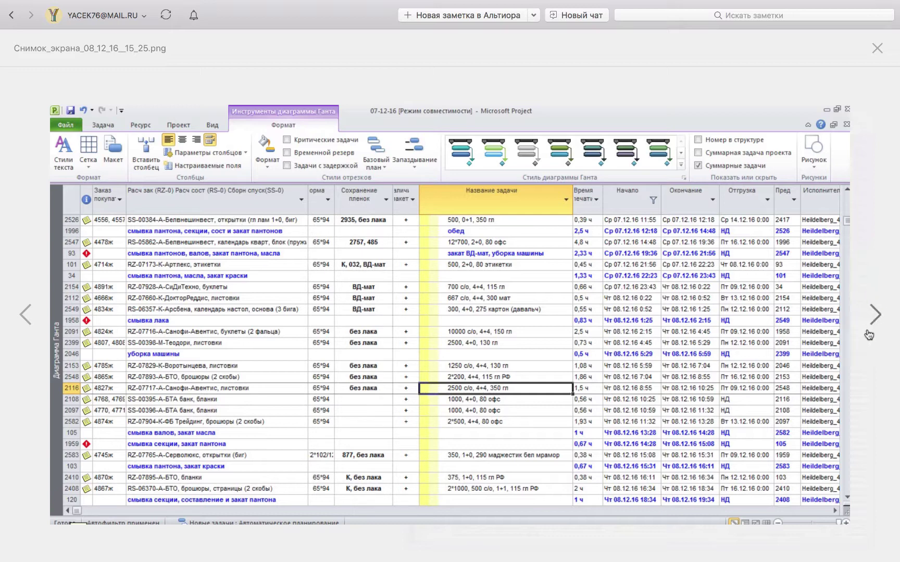
{"action": "left_click", "coordinate": [875, 315]}
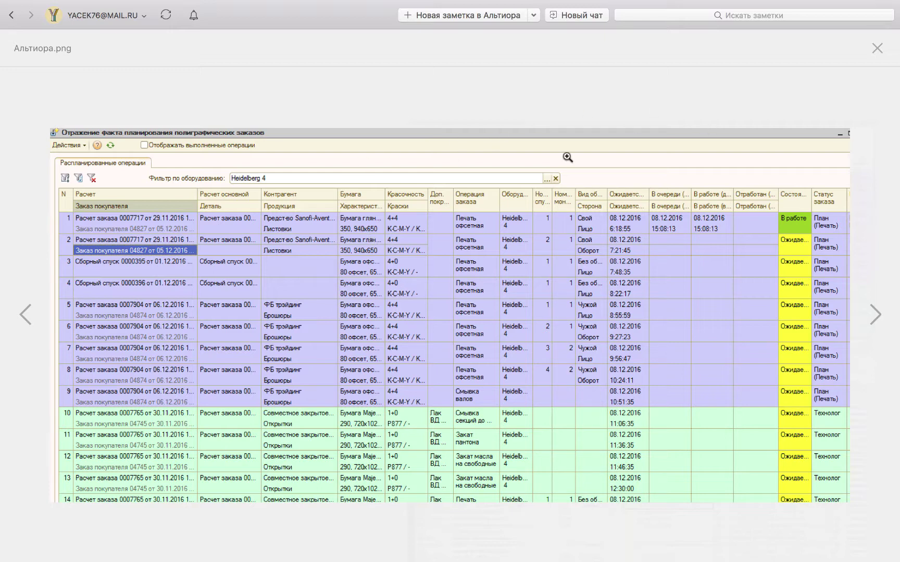
{"action": "left_click", "coordinate": [24, 314]}
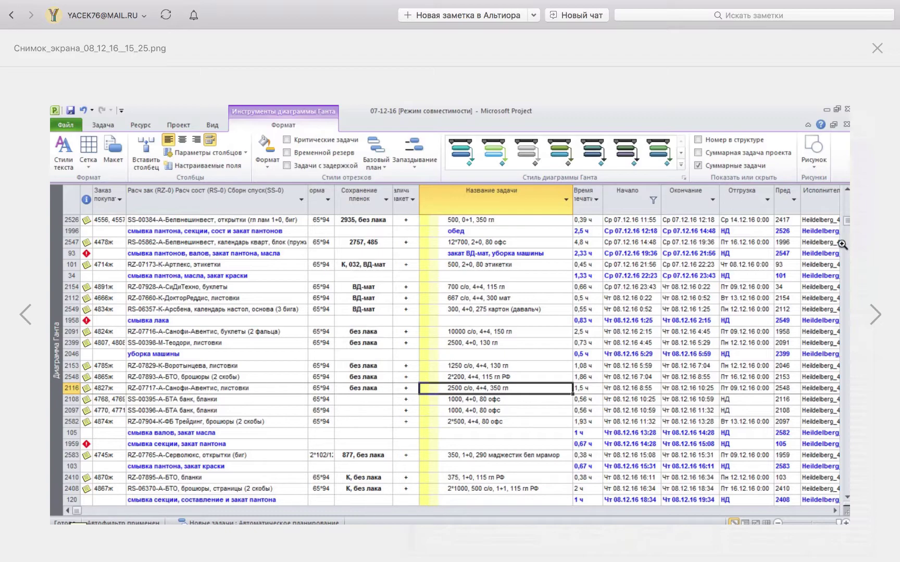
- Switch back to 1C and open the Отражение факта планирования processing from the Планирование section
{"action": "key", "text": "ctrl+Right"}
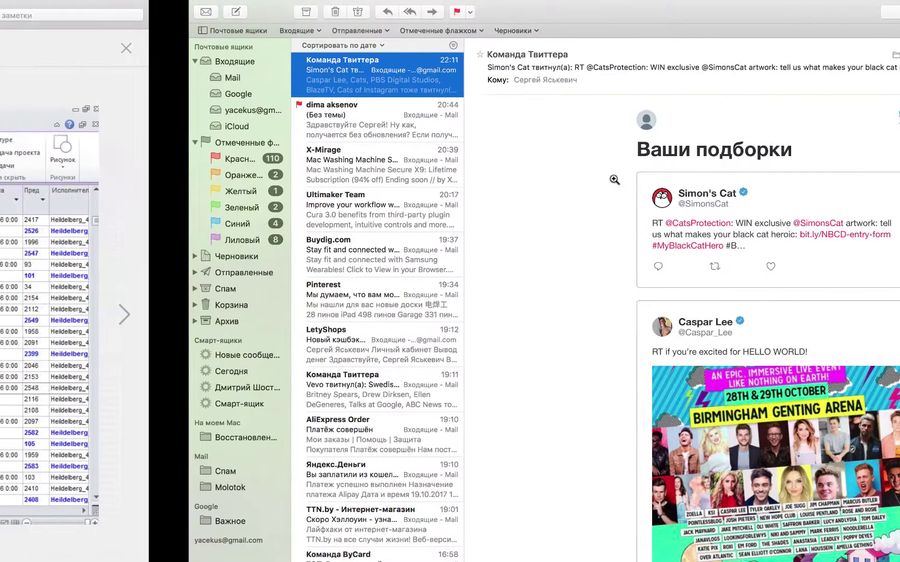
{"action": "key", "text": "ctrl+Left"}
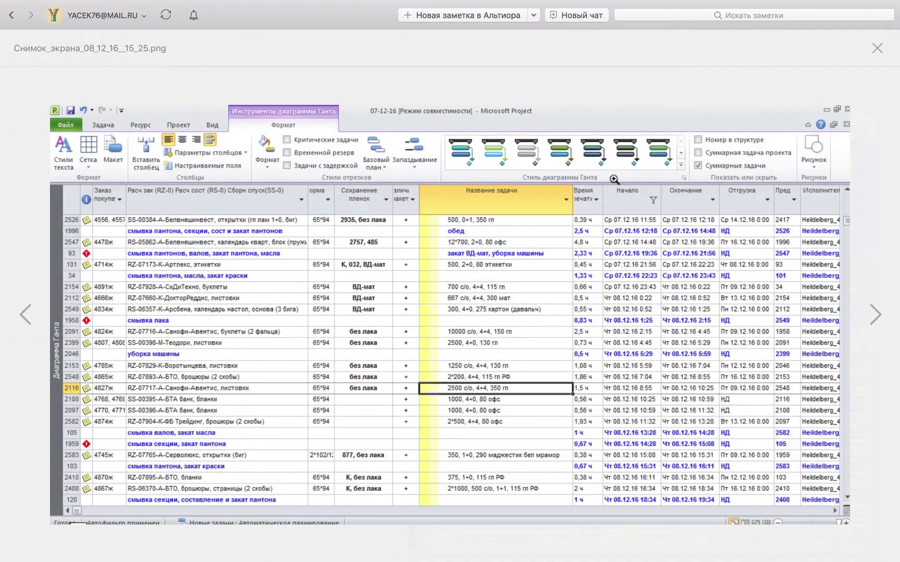
{"action": "key", "text": "ctrl+Left"}
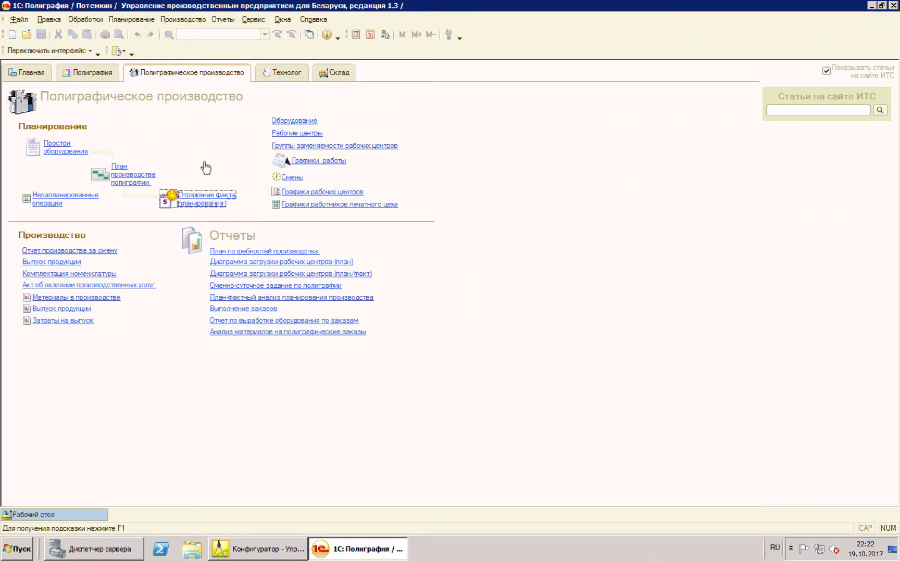
{"action": "left_click", "coordinate": [192, 204]}
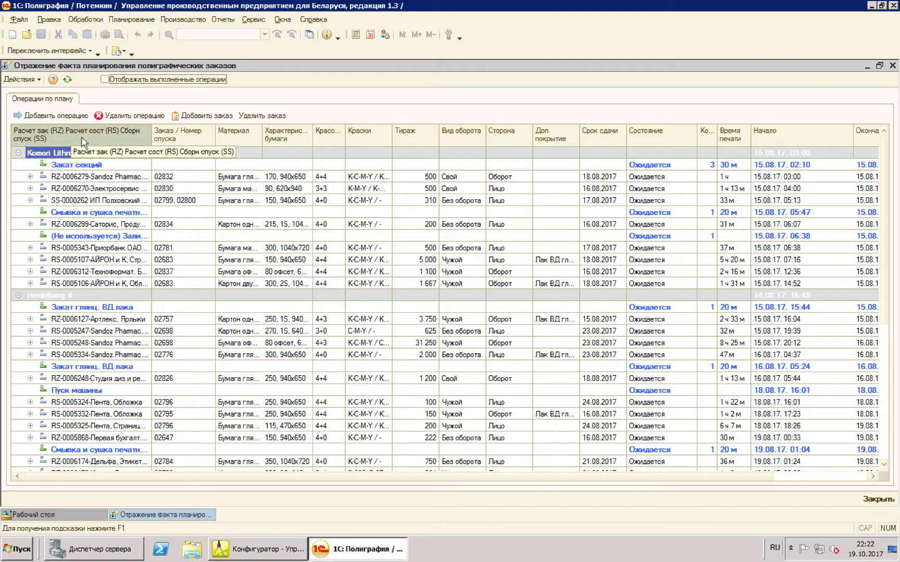
- Collapse the Komori Lithrone and Heidelberg 4 machine groups, and expand both of them again
{"action": "left_click", "coordinate": [19, 153]}
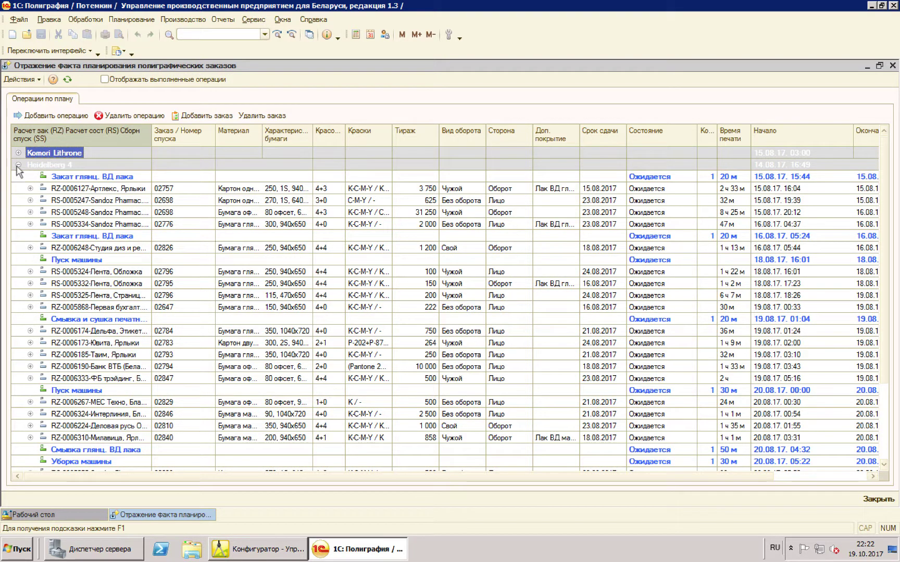
{"action": "left_click", "coordinate": [18, 165]}
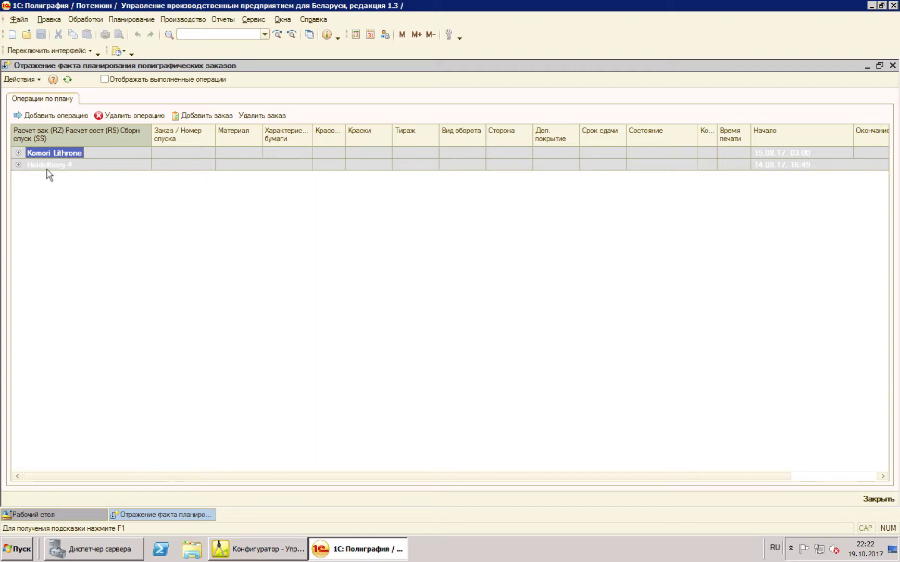
{"action": "left_click", "coordinate": [18, 153]}
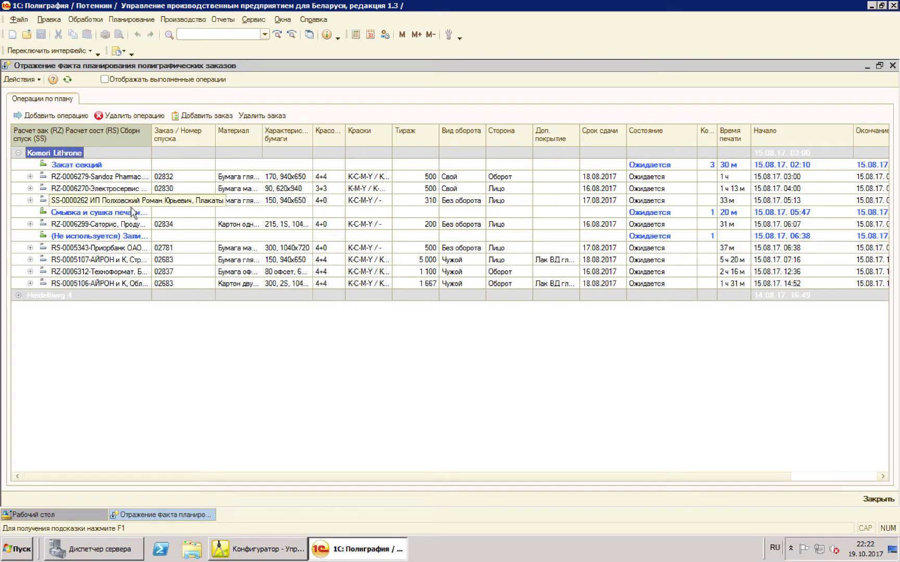
{"action": "left_click", "coordinate": [83, 188]}
{"action": "left_click", "coordinate": [19, 295]}
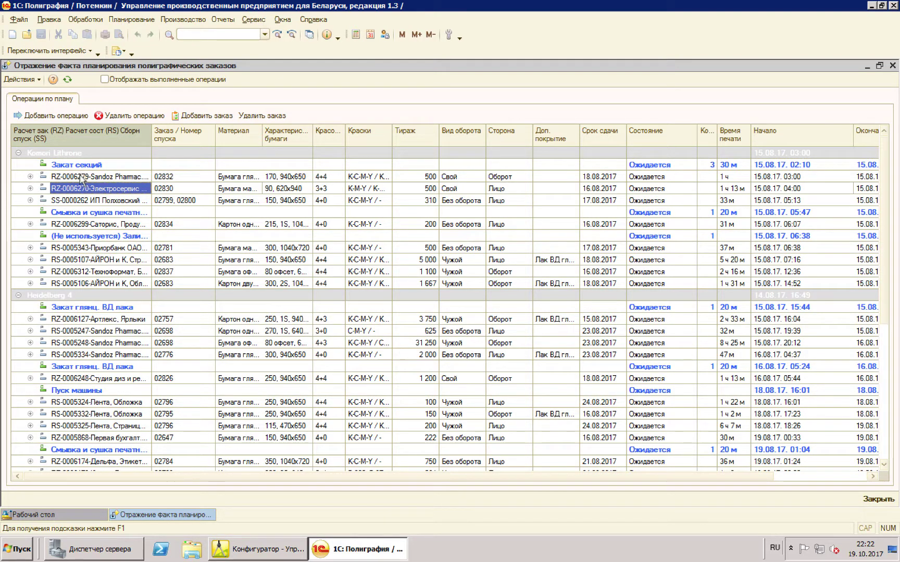
- Expand the first Sandoz Pharmaceuticals order under Komori Lithrone to view its Печать офсетная operations, and collapse it again
{"action": "left_click", "coordinate": [81, 177]}
{"action": "left_click", "coordinate": [30, 177]}
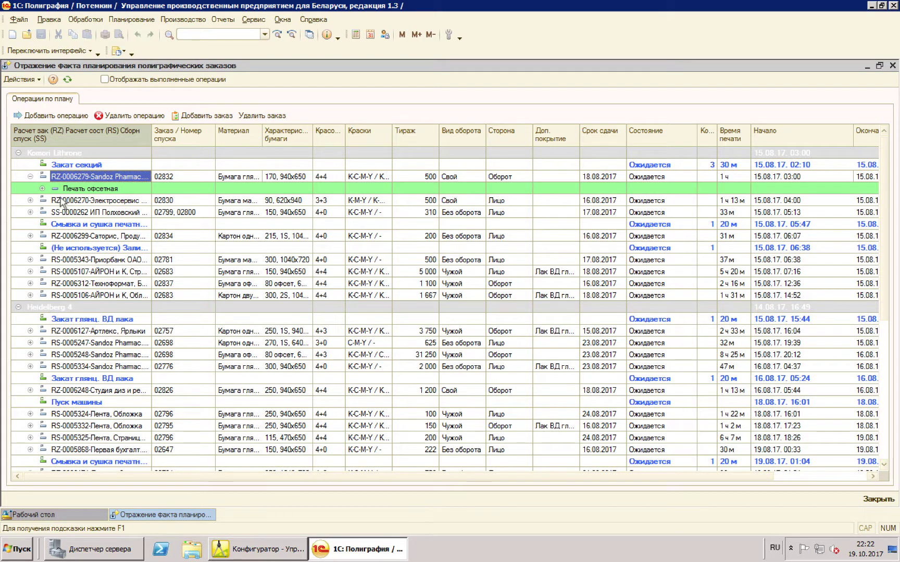
{"action": "left_click", "coordinate": [42, 188]}
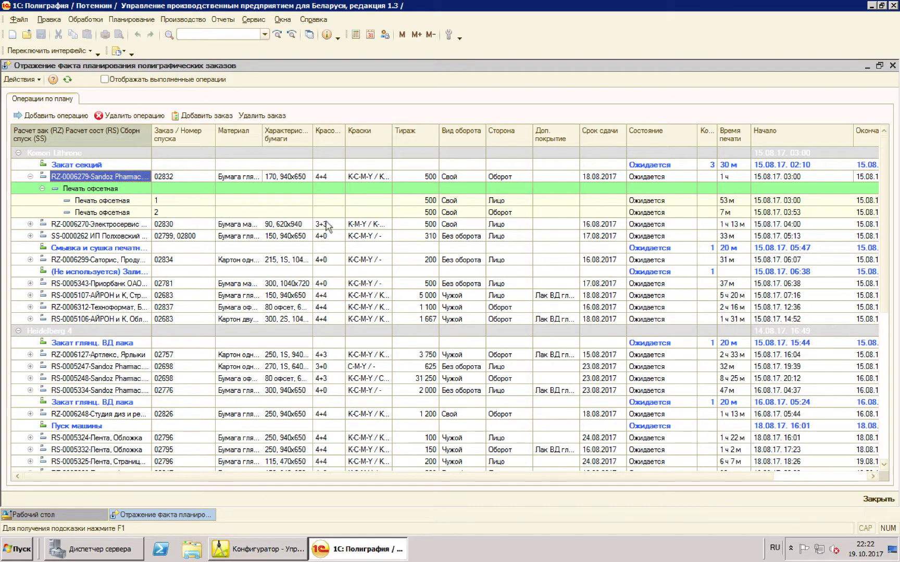
{"action": "left_click", "coordinate": [30, 177]}
- Move the Техноформат brochures order ahead of the Электросервис order in the Komori Lithrone queue
{"action": "left_click", "coordinate": [88, 190]}
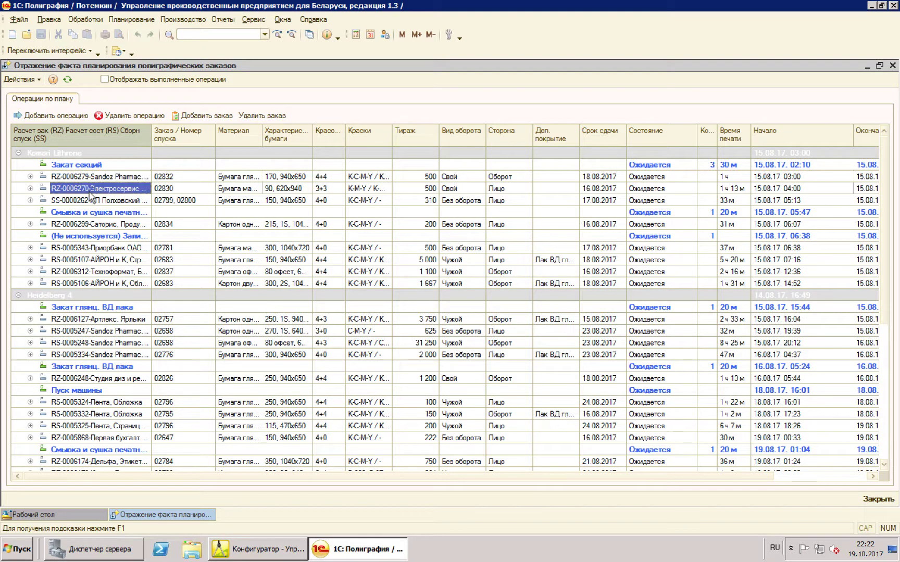
{"action": "left_click", "coordinate": [104, 272]}
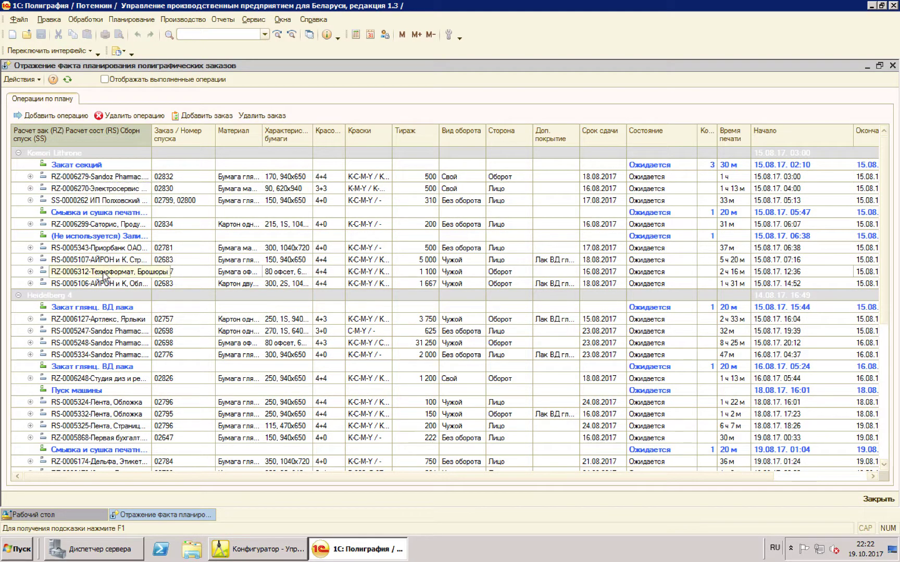
{"action": "left_click_drag", "start_coordinate": [103, 276], "coordinate": [101, 192]}
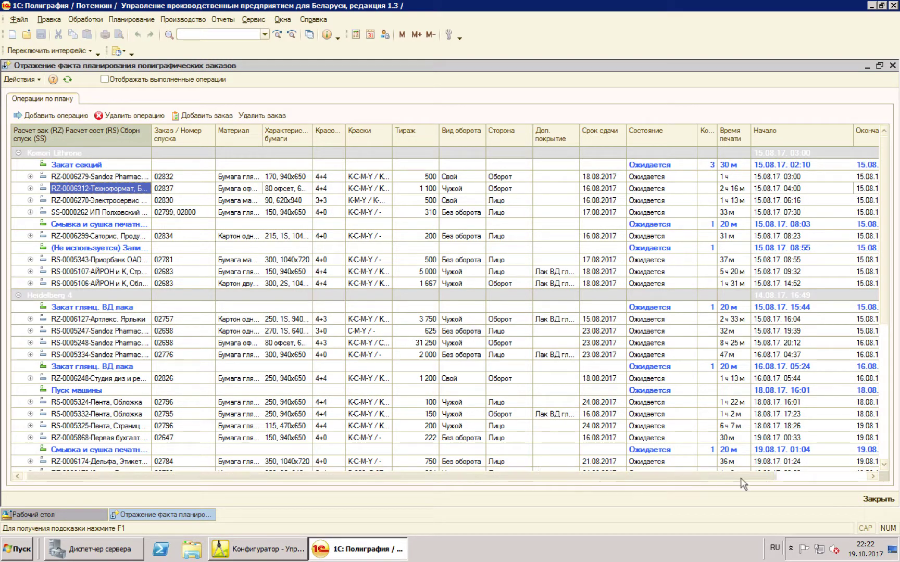
- Set the Состояние of the Техноформат brochures order to Отработан
{"action": "left_click_drag", "start_coordinate": [740, 478], "coordinate": [789, 488]}
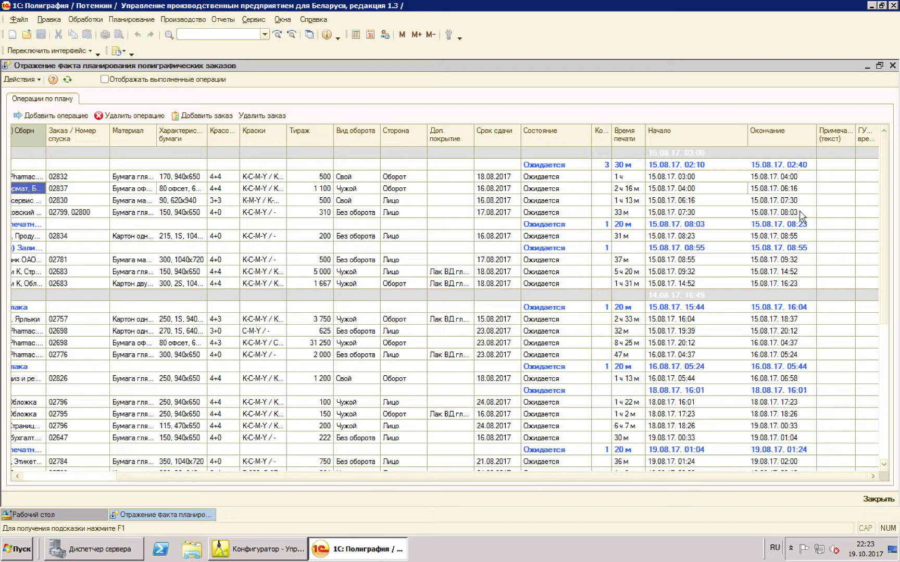
{"action": "left_click", "coordinate": [556, 190]}
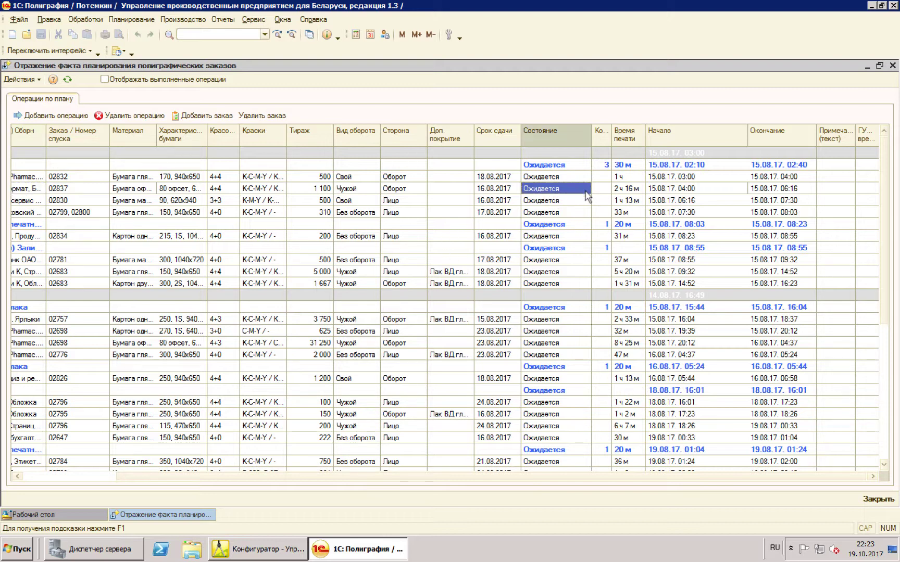
{"action": "left_click", "coordinate": [572, 189]}
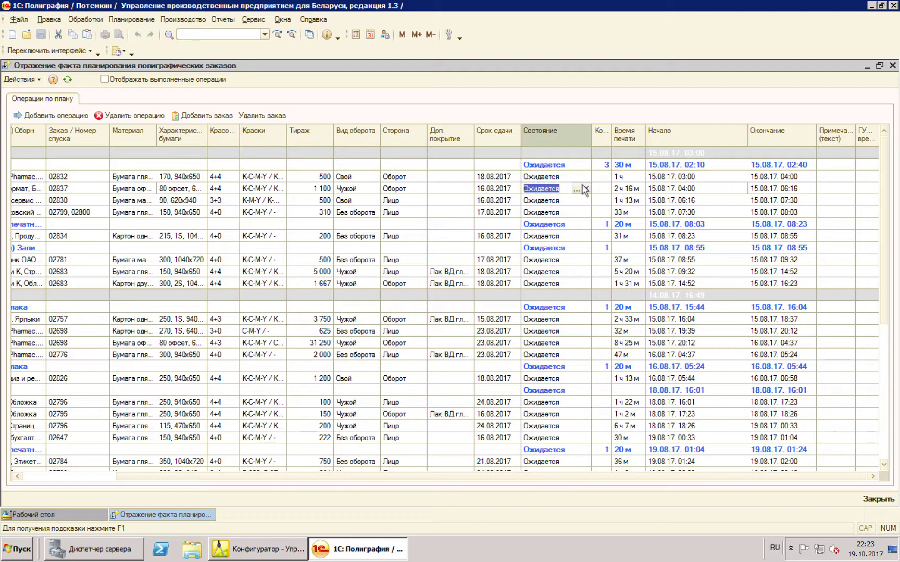
{"action": "left_click", "coordinate": [576, 190]}
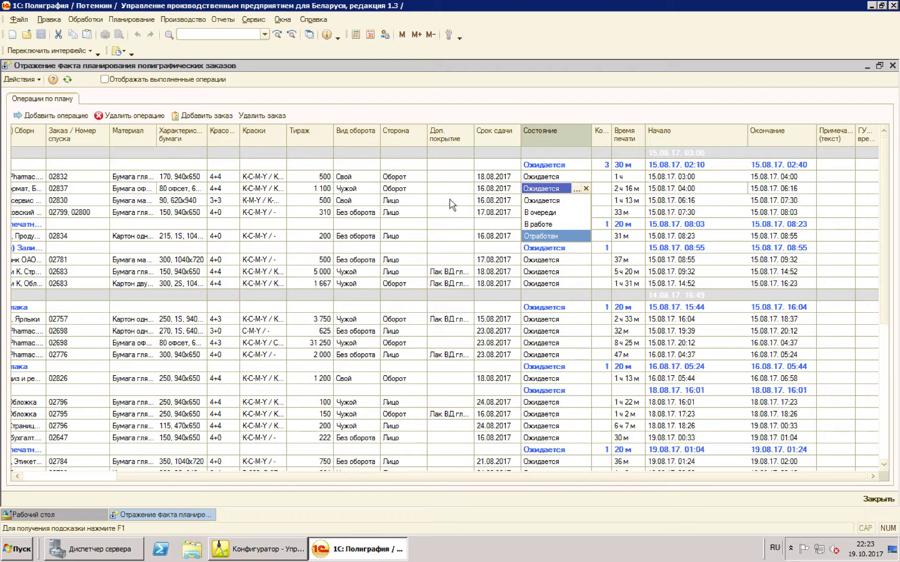
{"action": "key", "text": "Return"}
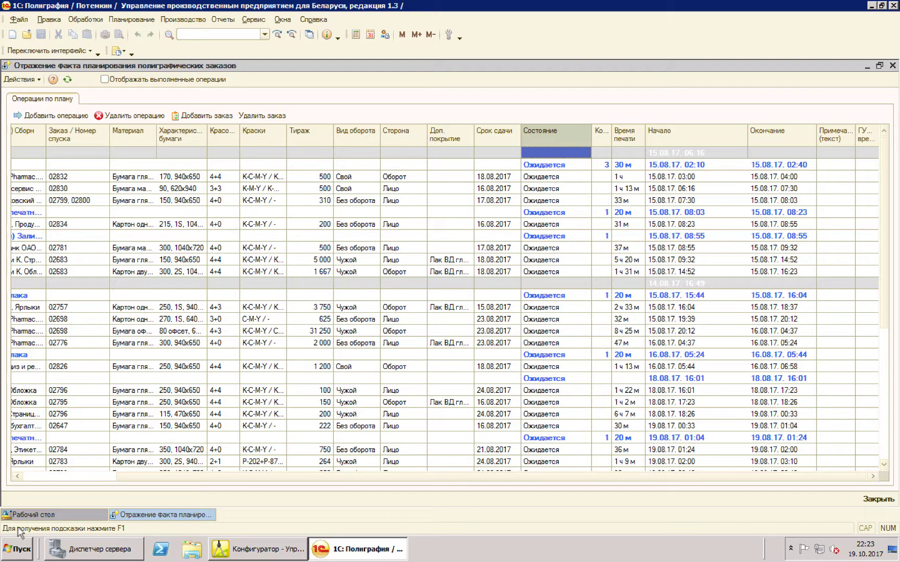
- Examine the Komori Lithrone auxiliary operations Закат секций, Смывка и сушка печатных цилиндров and Залив охлаждающей жидкости, including their planned times
{"action": "left_click", "coordinate": [32, 476]}
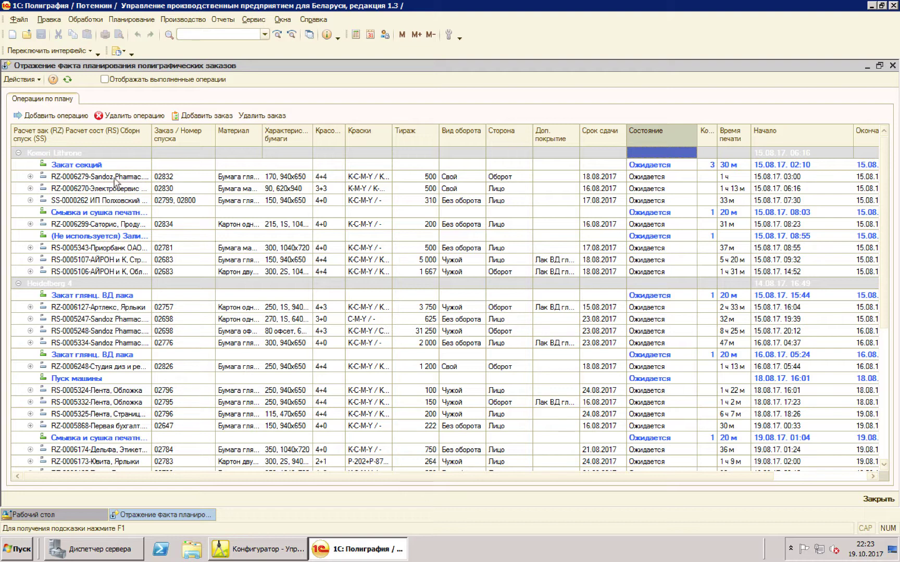
{"action": "left_click", "coordinate": [89, 166]}
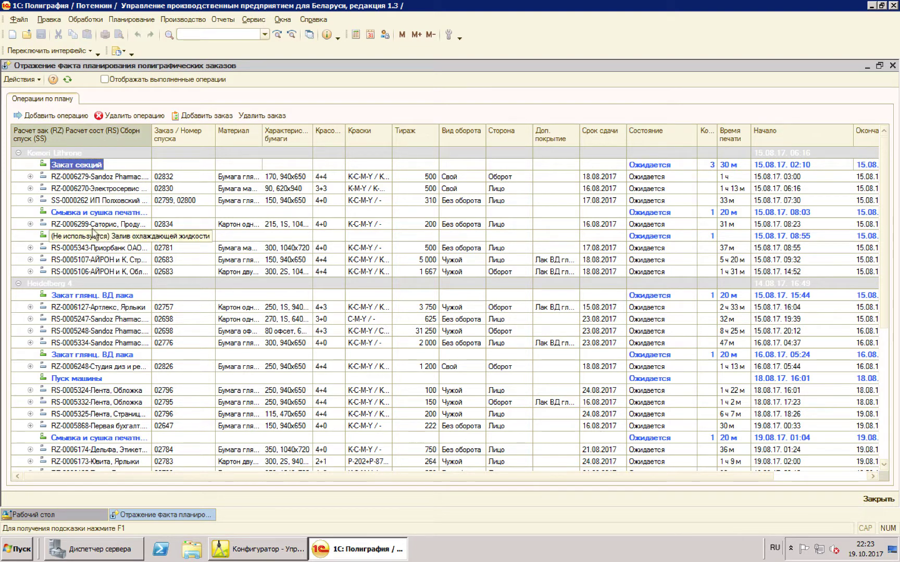
{"action": "left_click", "coordinate": [104, 213]}
{"action": "left_click", "coordinate": [97, 237]}
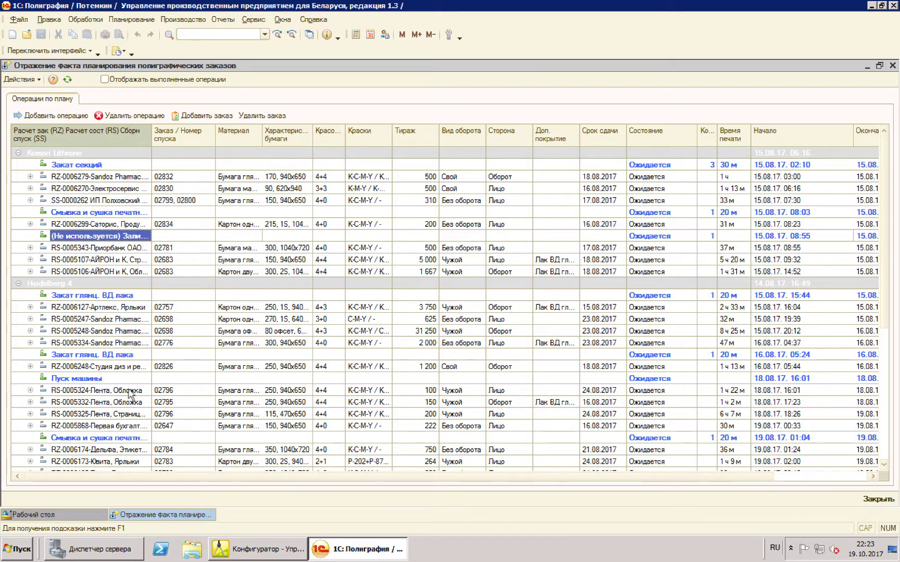
{"action": "left_click", "coordinate": [103, 165]}
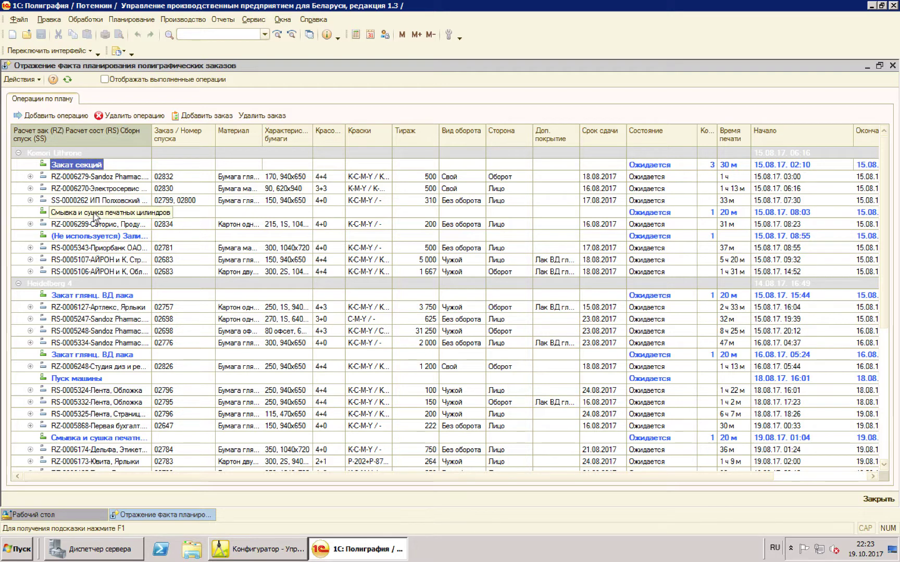
{"action": "left_click", "coordinate": [96, 213]}
{"action": "left_click", "coordinate": [89, 237]}
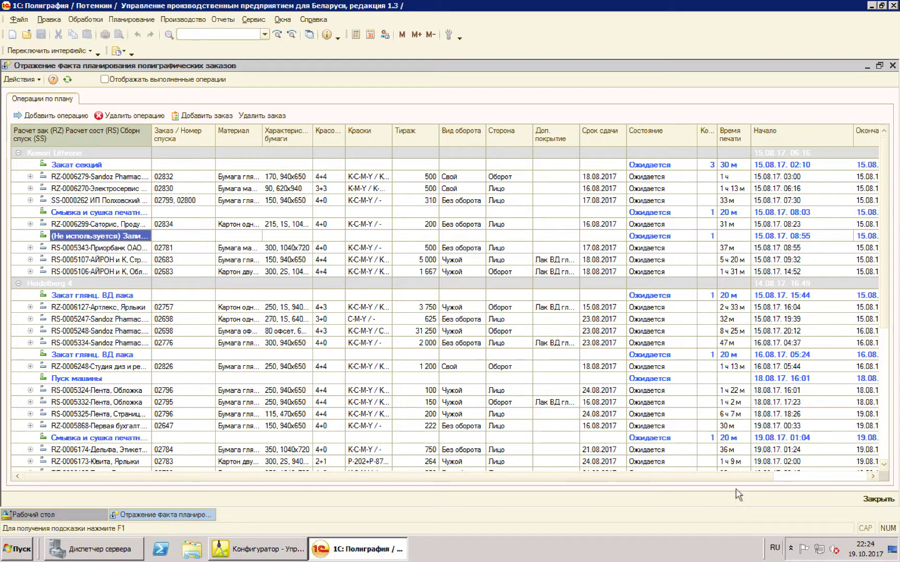
{"action": "left_click_drag", "start_coordinate": [747, 477], "coordinate": [823, 480]}
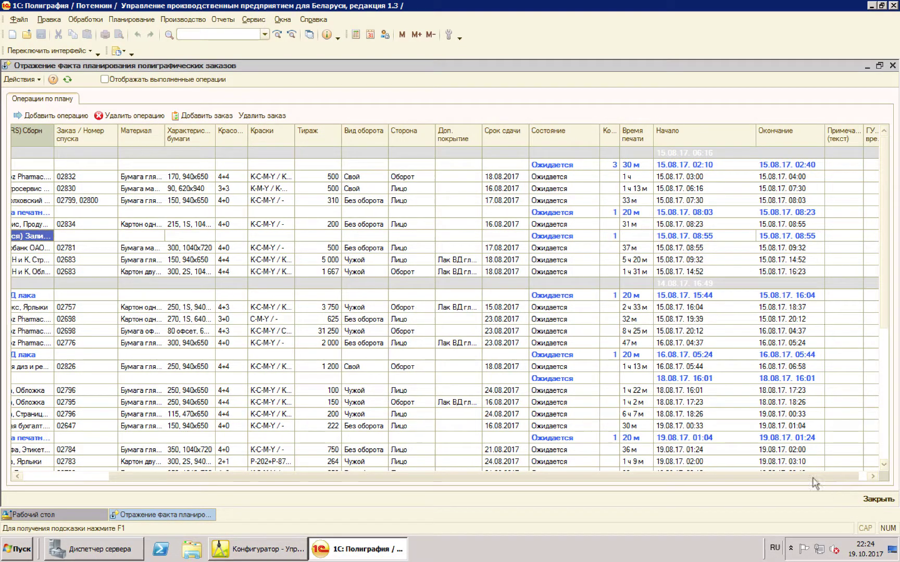
{"action": "left_click_drag", "start_coordinate": [607, 476], "coordinate": [351, 232]}
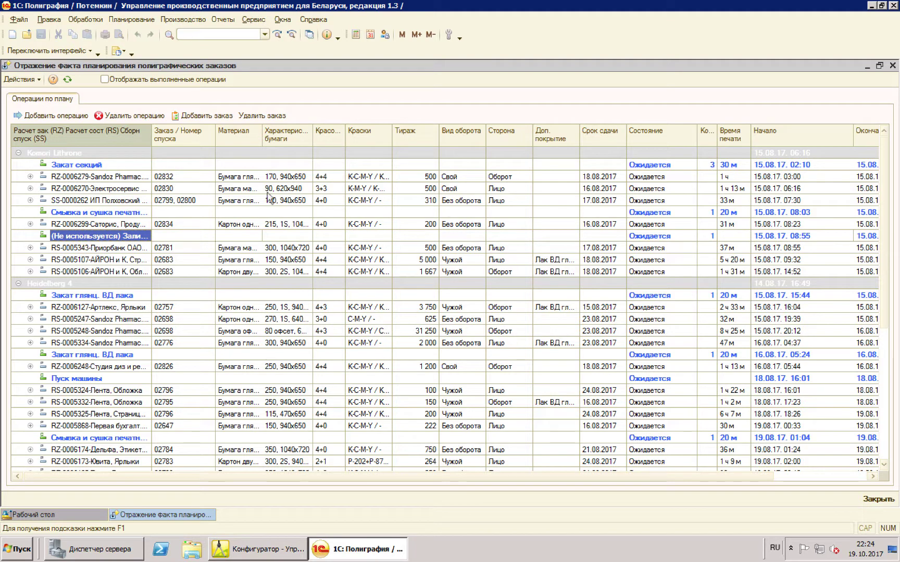
{"action": "left_click", "coordinate": [113, 167]}
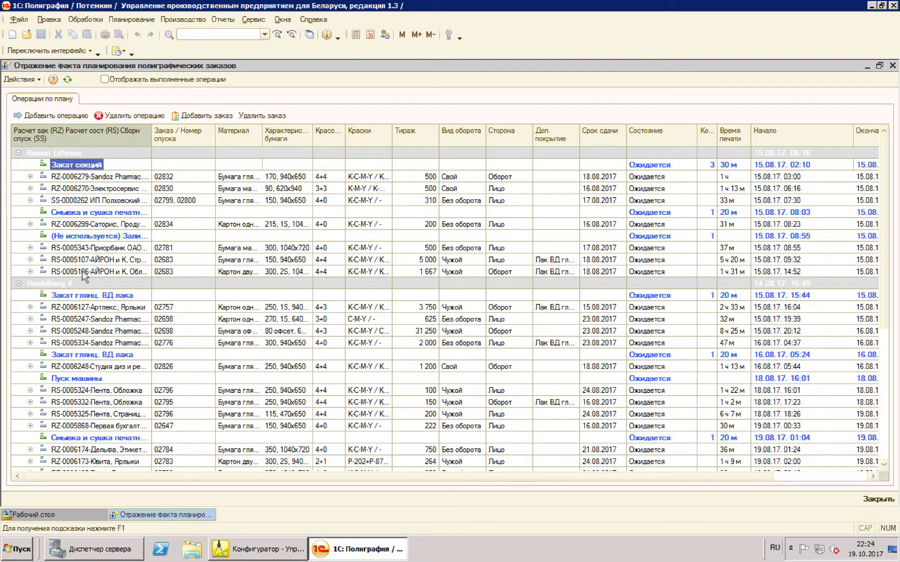
{"action": "left_click", "coordinate": [112, 213]}
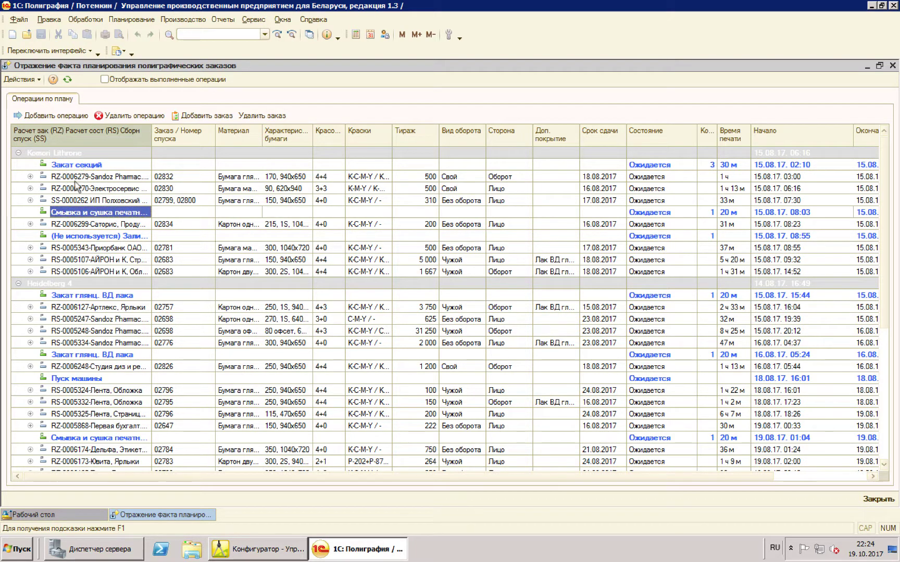
{"action": "left_click", "coordinate": [93, 167]}
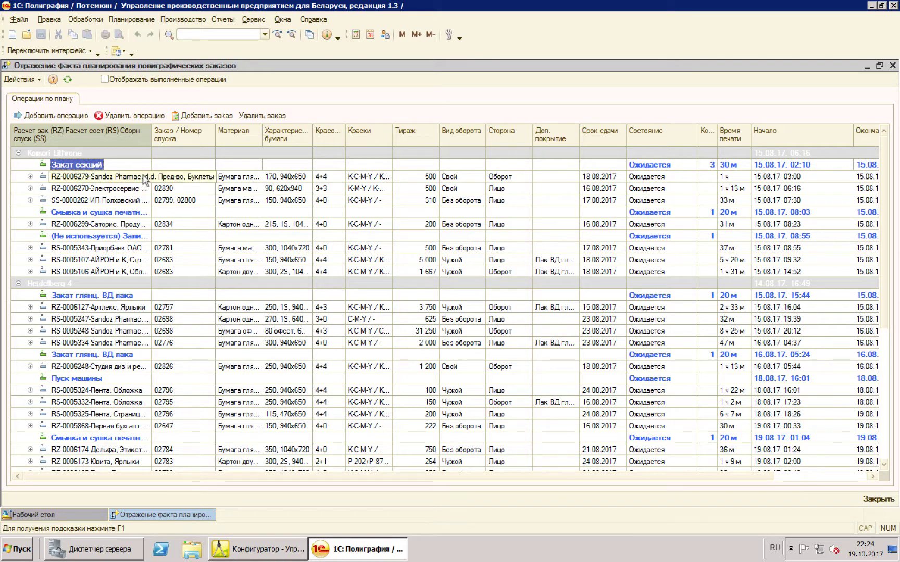
- View the Окончание and Примечание (текст) columns and select the empty note cell of the Komori Lithrone operation Закат секций
{"action": "left_click", "coordinate": [145, 178]}
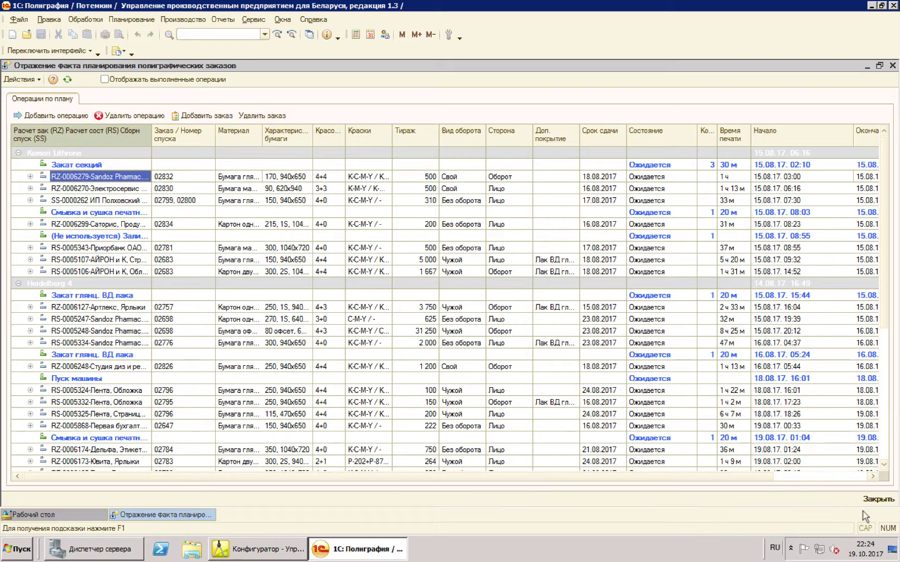
{"action": "left_click", "coordinate": [845, 475]}
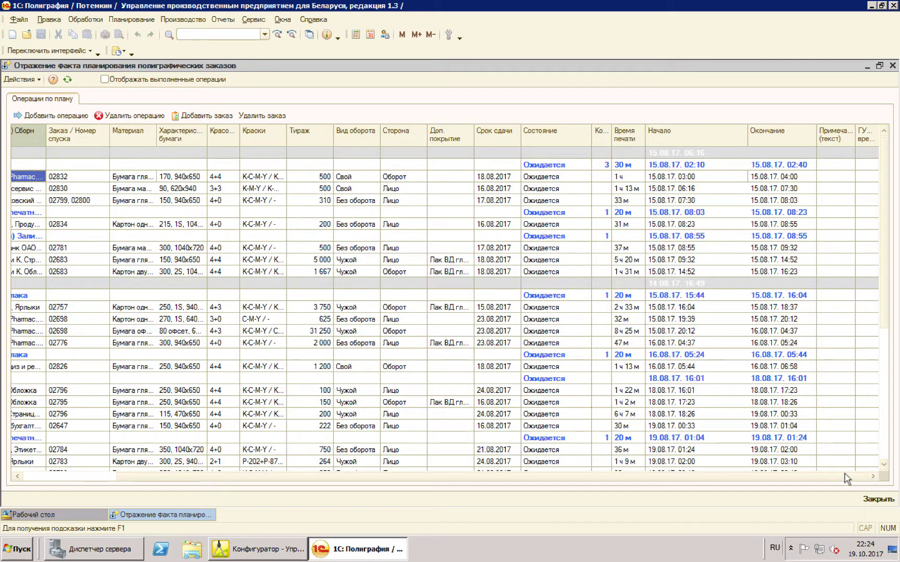
{"action": "left_click", "coordinate": [834, 165]}
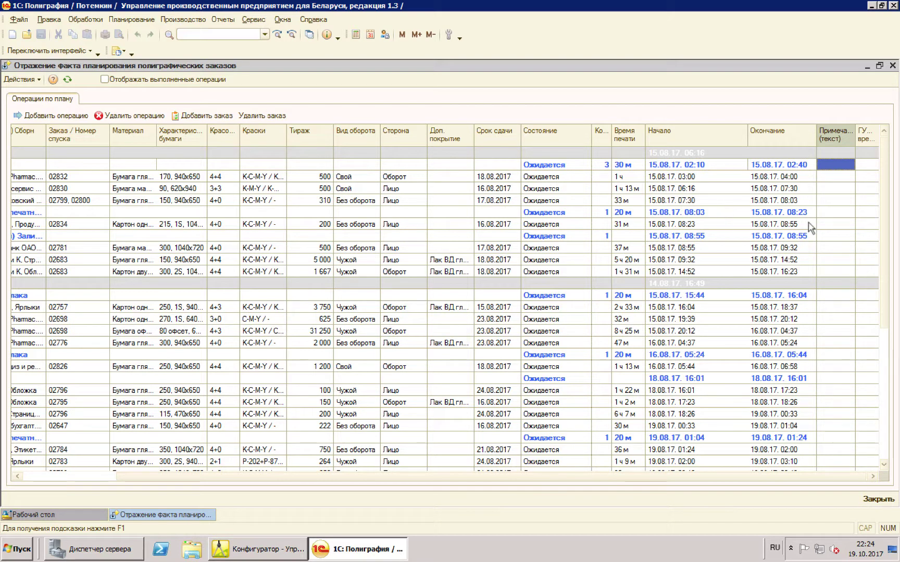
{"action": "left_click", "coordinate": [840, 167]}
{"action": "left_click", "coordinate": [113, 249]}
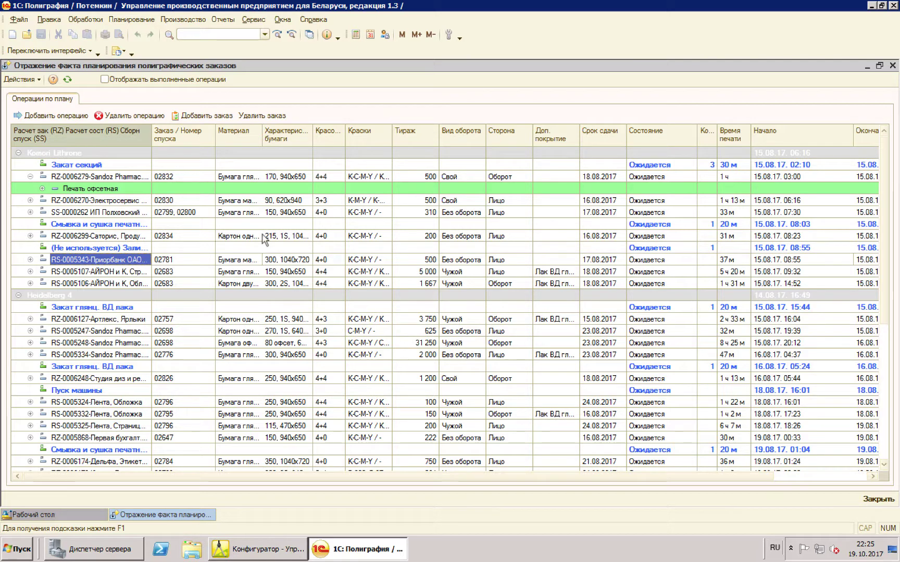
{"action": "left_click", "coordinate": [257, 259]}
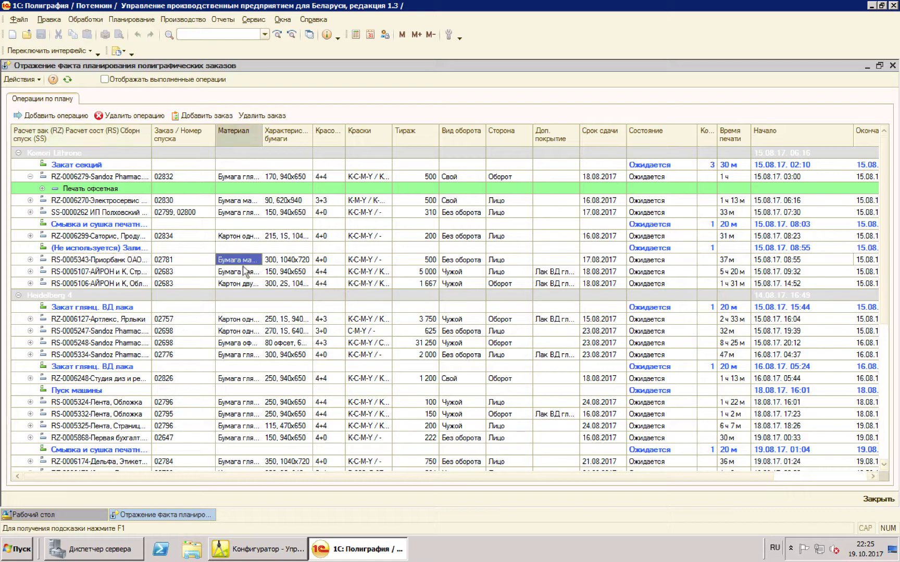
{"action": "left_click", "coordinate": [89, 260]}
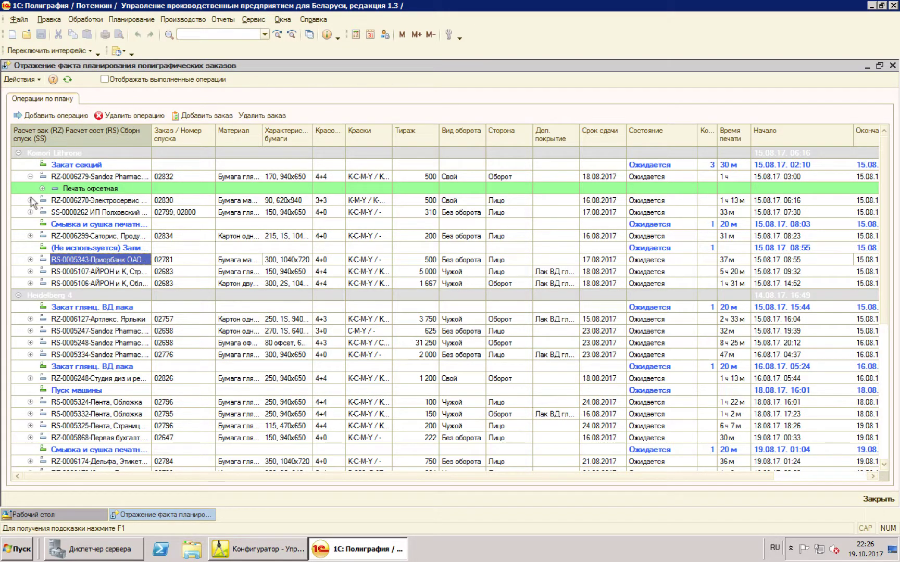
- Move the АЙРОН и К pages order up the Komori Lithrone queue to directly after the Электросервис order
{"action": "left_click", "coordinate": [77, 273]}
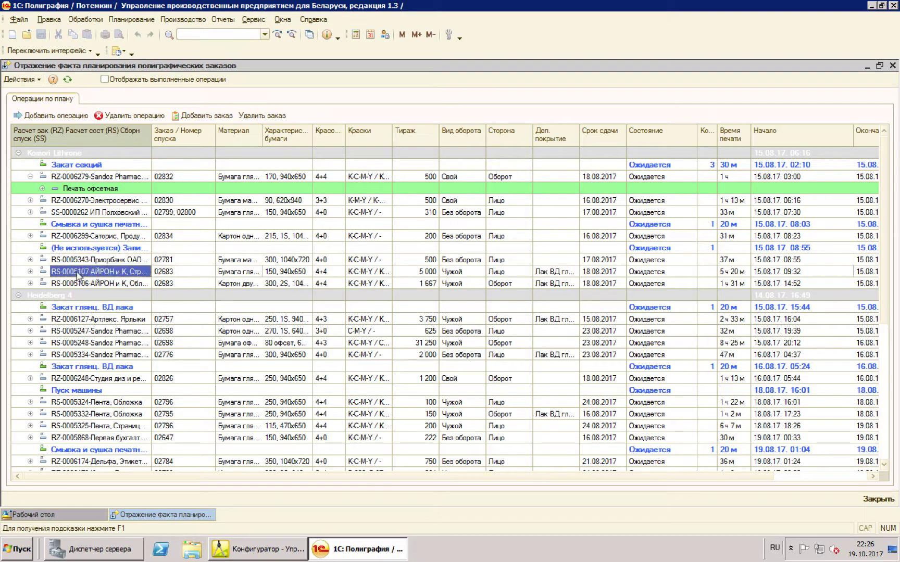
{"action": "left_click_drag", "start_coordinate": [76, 273], "coordinate": [88, 214]}
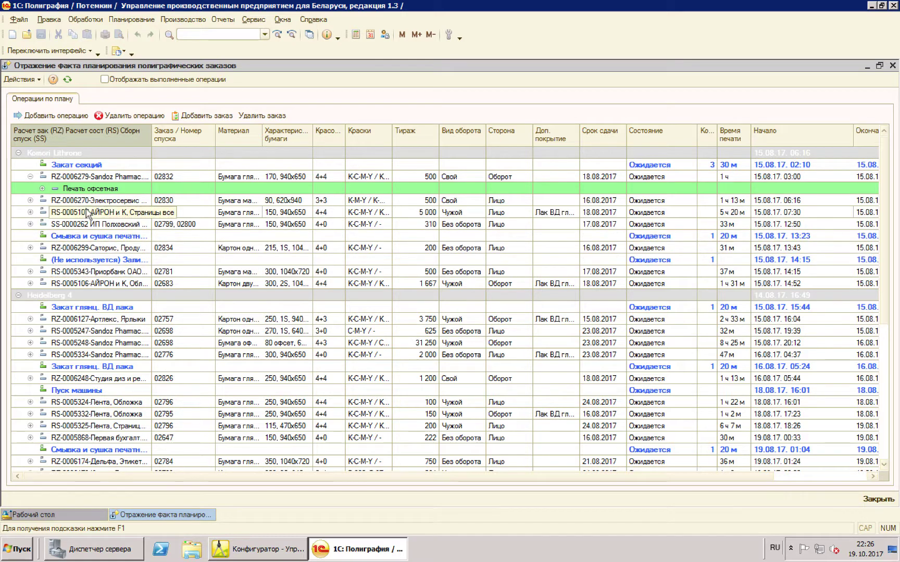
{"action": "left_click", "coordinate": [287, 367]}
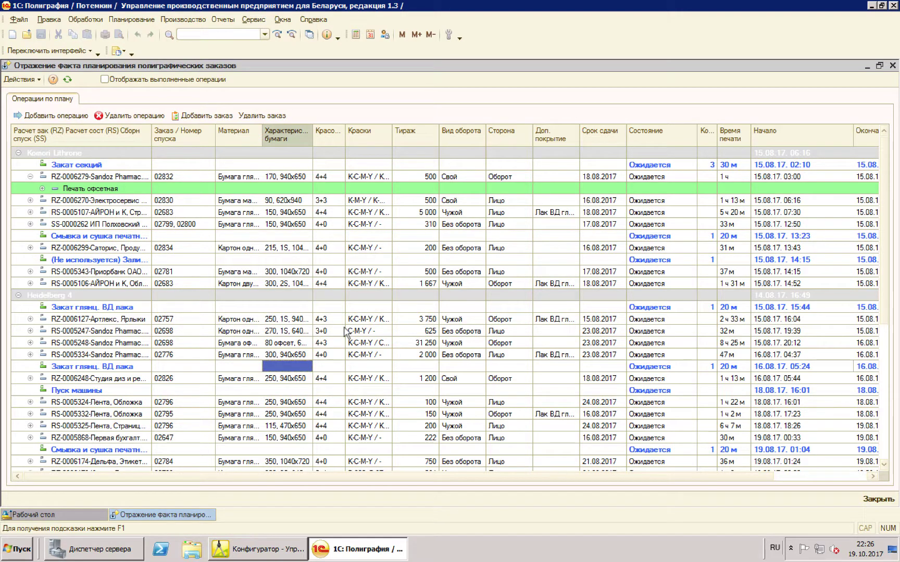